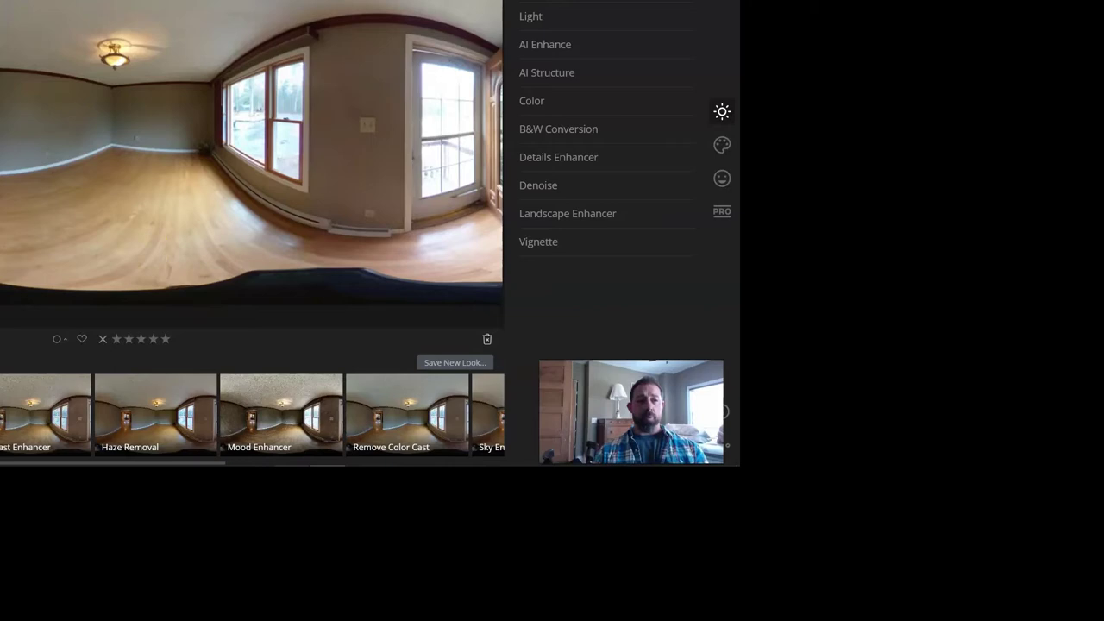
Step: Set Light to Smart Contrast 29, Highlights -81, Shadows 74, Whites -70 and Blacks 72
click(530, 15)
scroll(561, 112, up, 3)
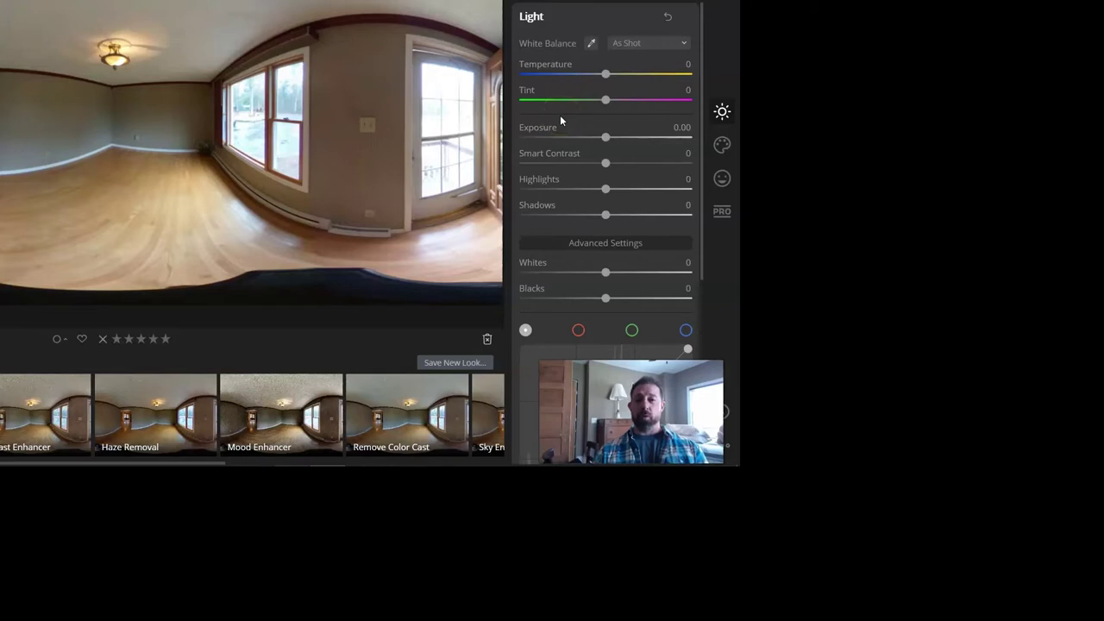
click(559, 114)
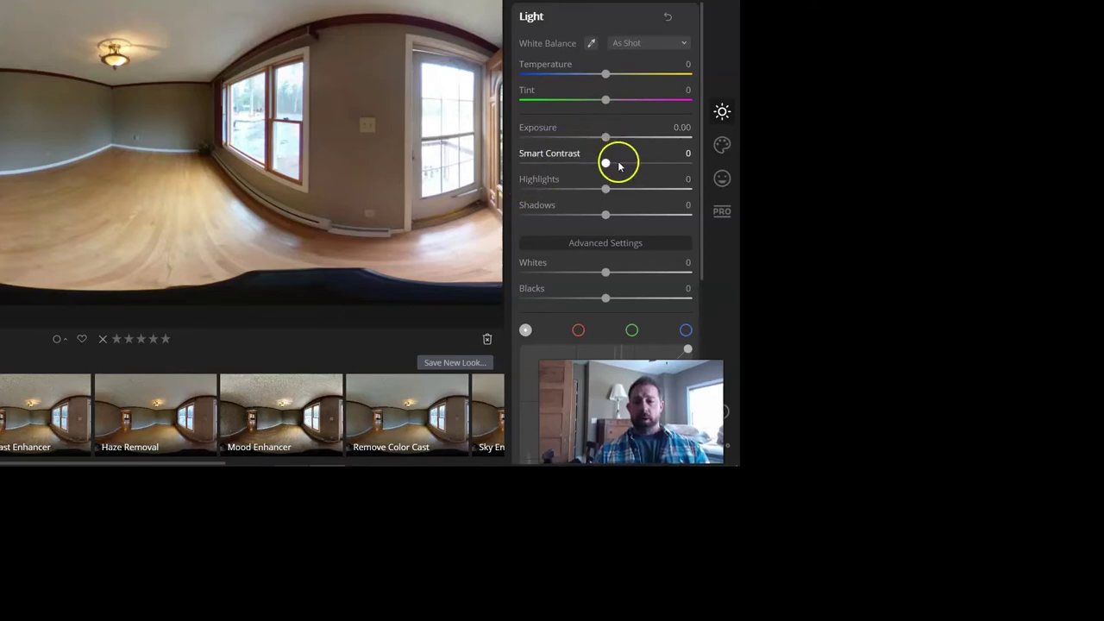
drag(609, 163, 539, 189)
drag(649, 220, 662, 220)
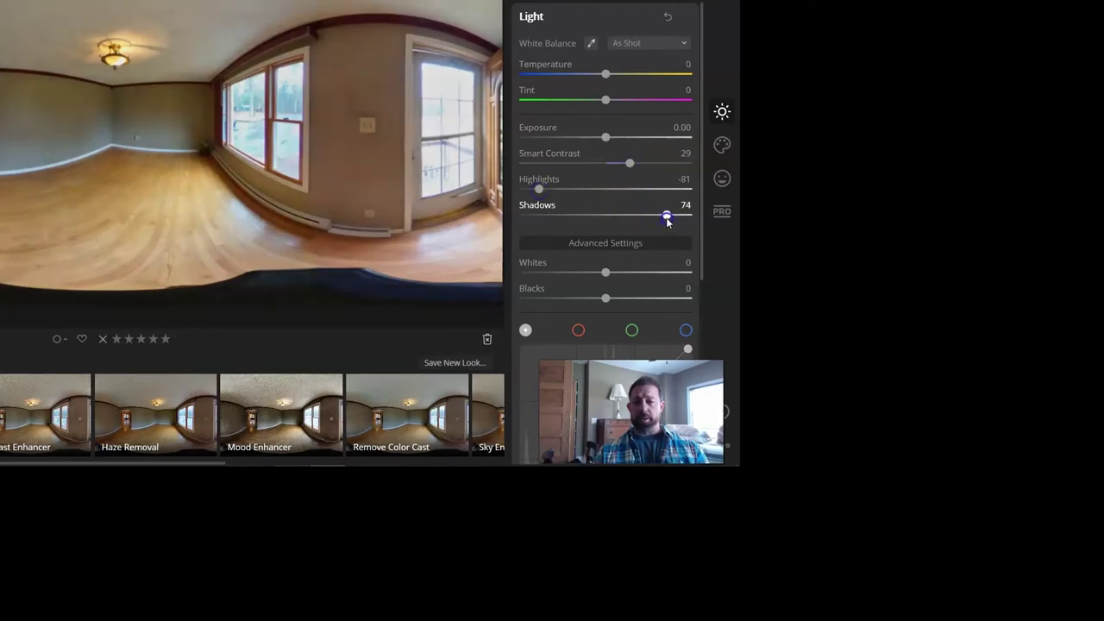
drag(605, 272, 549, 274)
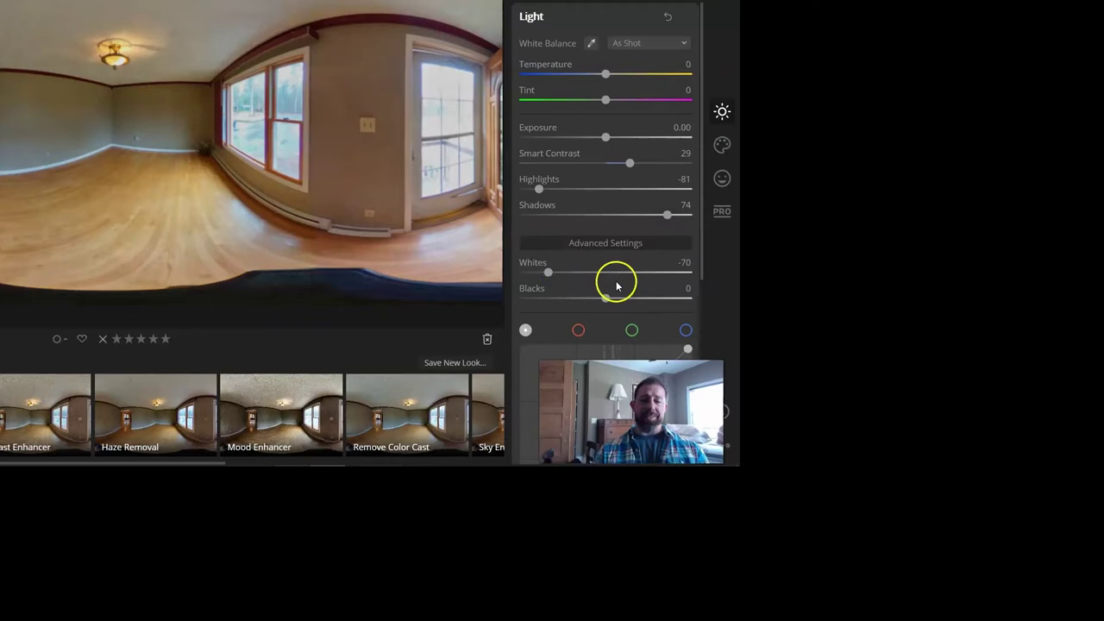
drag(606, 298, 665, 299)
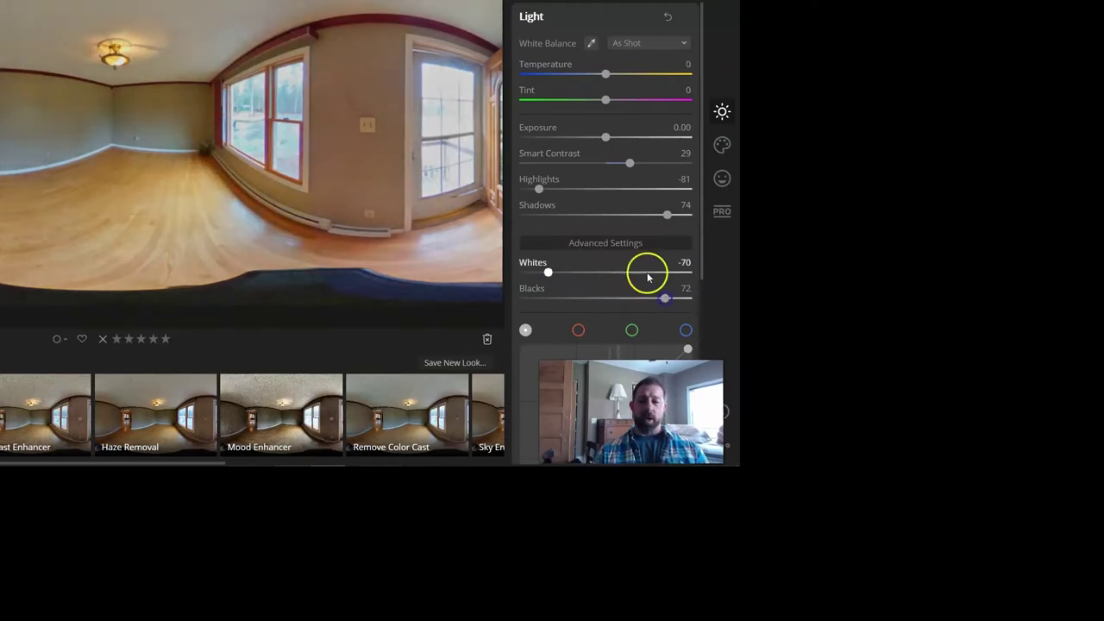
Step: Raise AI Accent in AI Enhance to 47
scroll(592, 271, down, 3)
scroll(587, 296, down, 3)
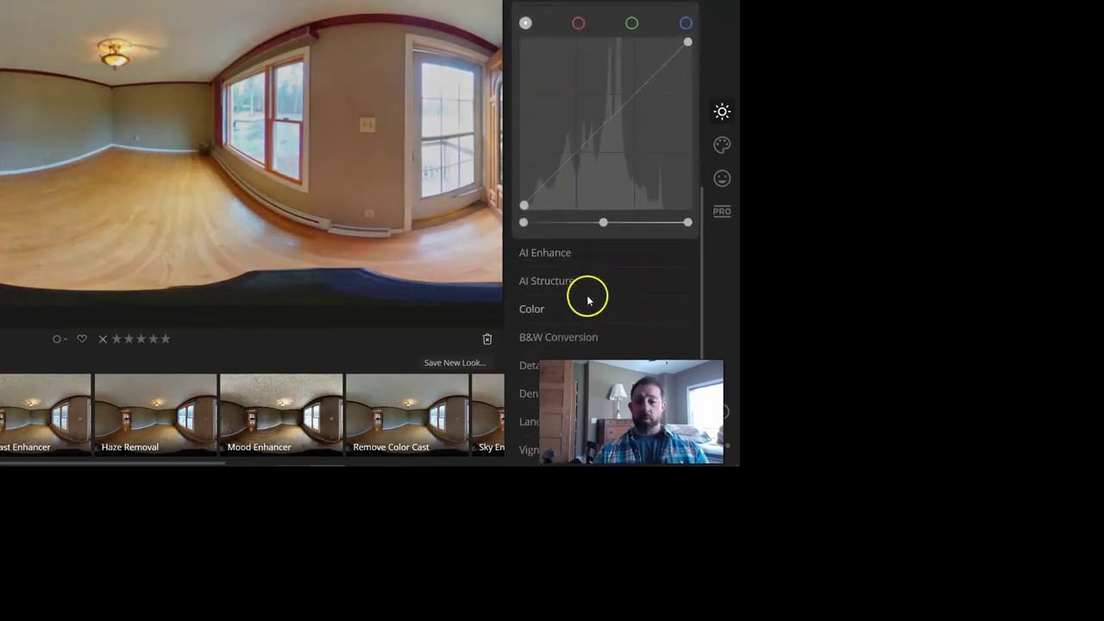
click(557, 253)
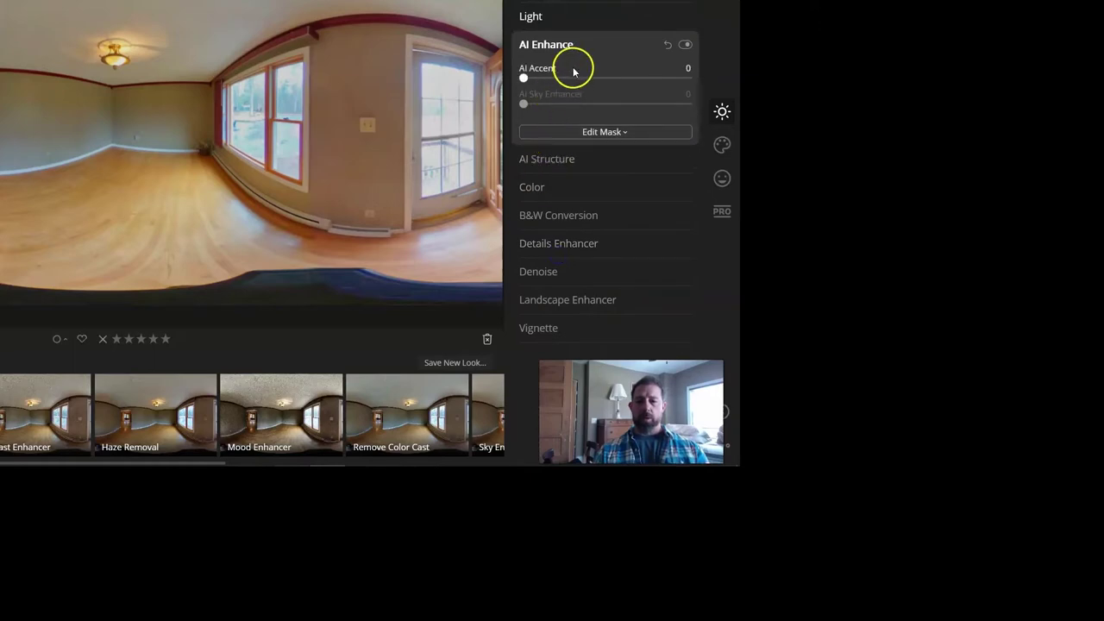
click(586, 79)
drag(585, 79, 601, 79)
Step: Set Sharpen to 28 in Details Enhancer and collapse the section
click(570, 275)
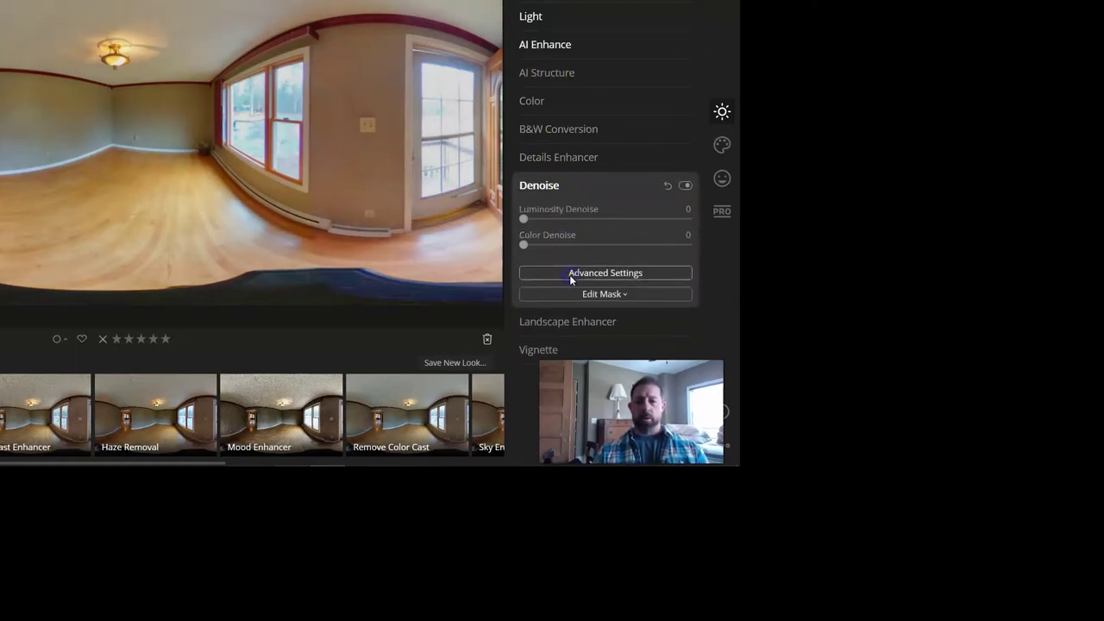
click(557, 156)
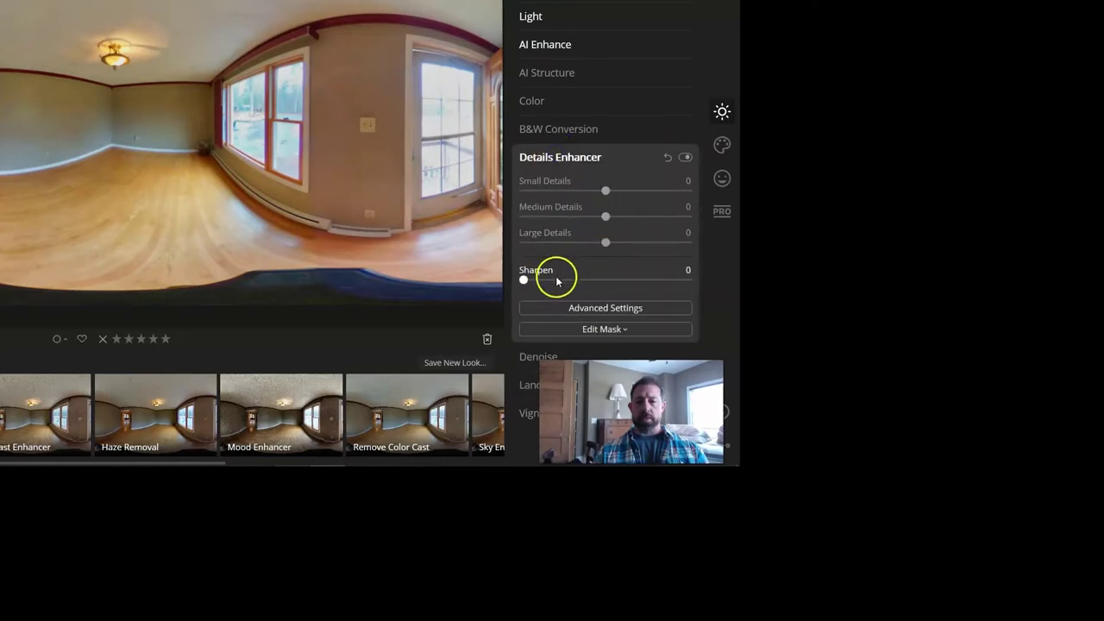
click(586, 281)
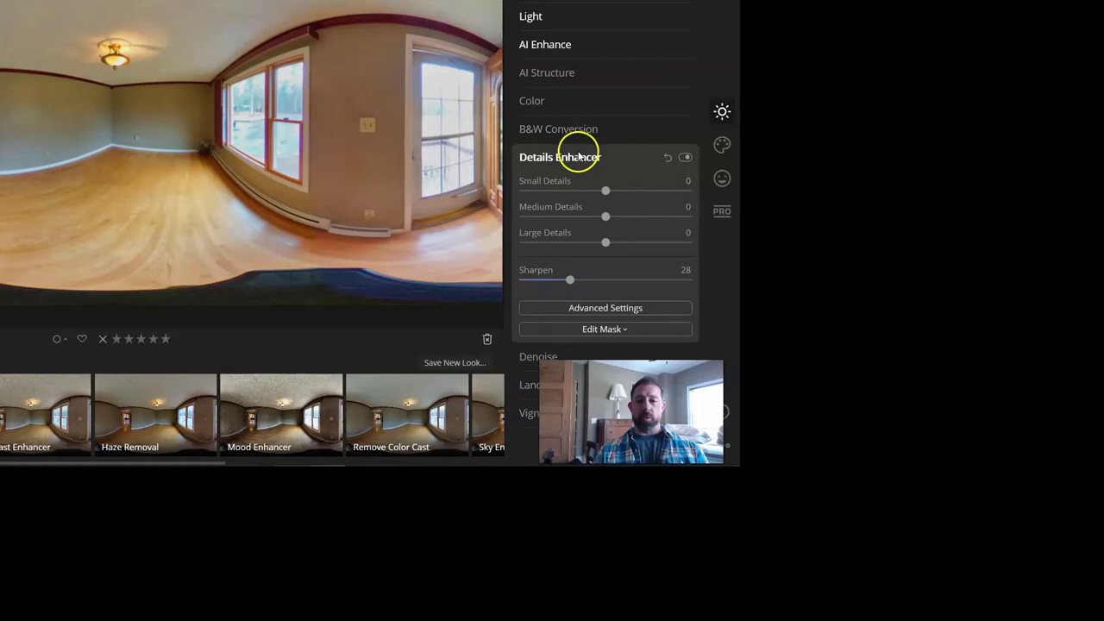
click(583, 156)
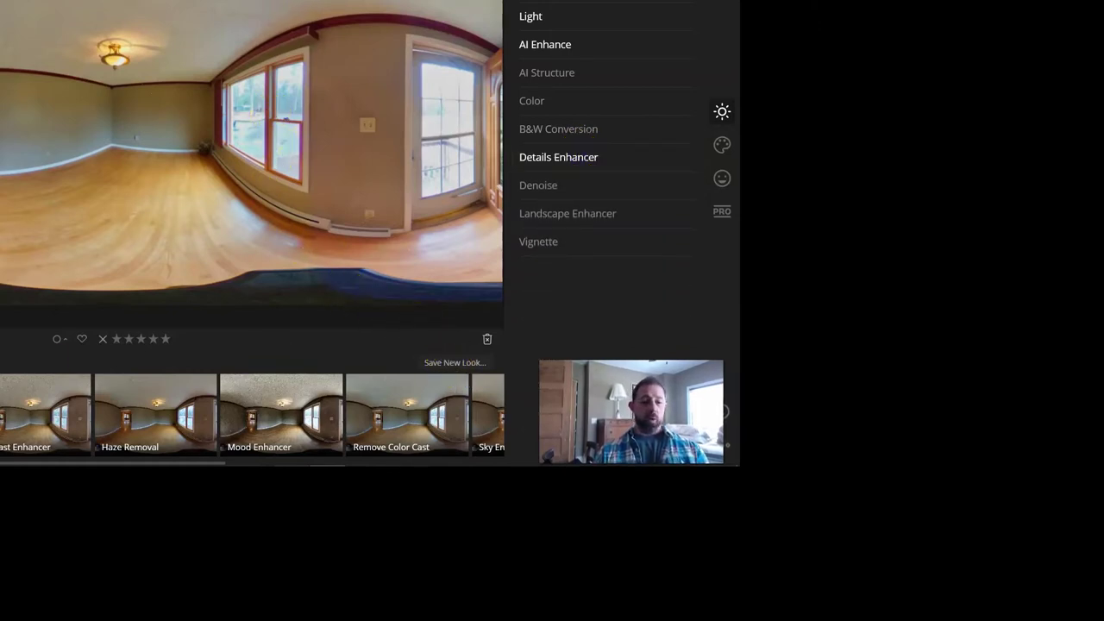
Step: Try the Haze Removal, Remove Color Cast and Mood Enhancer looks, settling on Super Sharp at 100
click(160, 419)
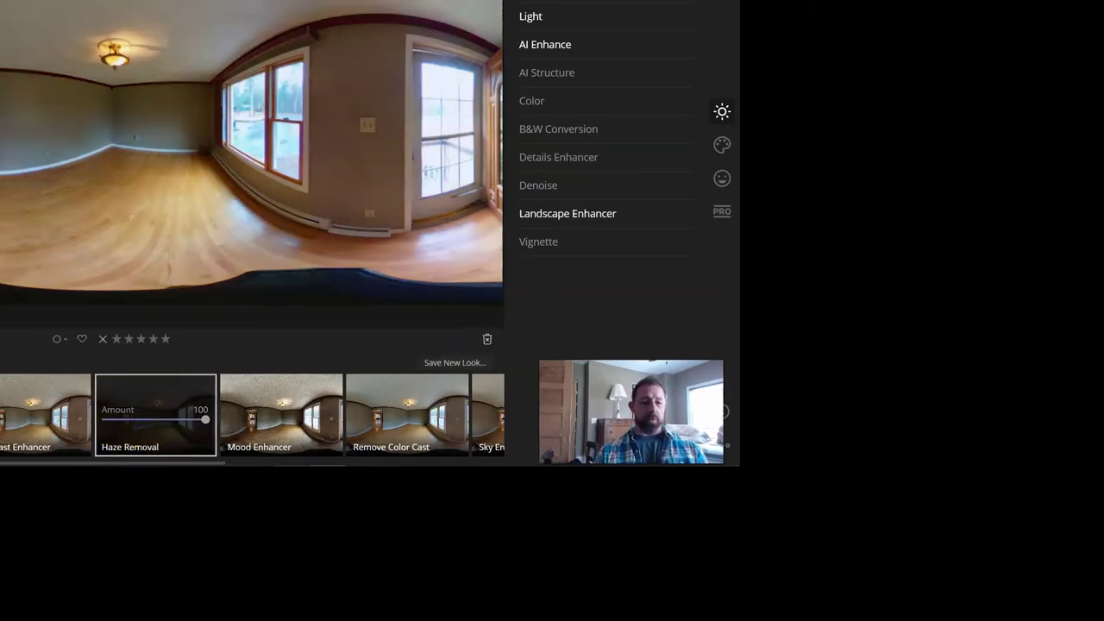
click(401, 412)
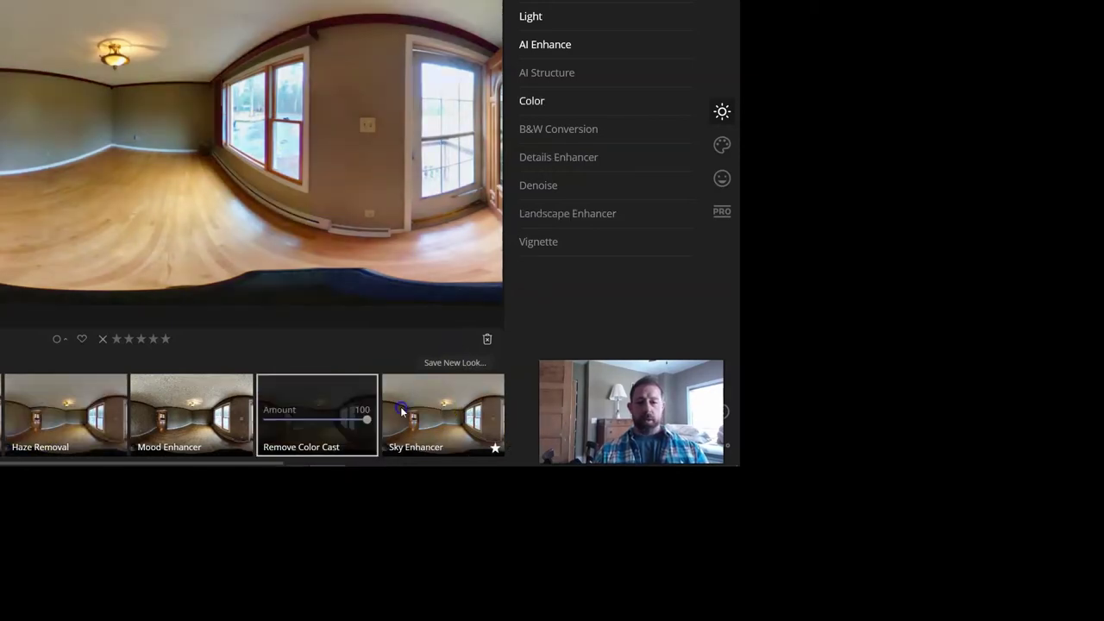
click(212, 421)
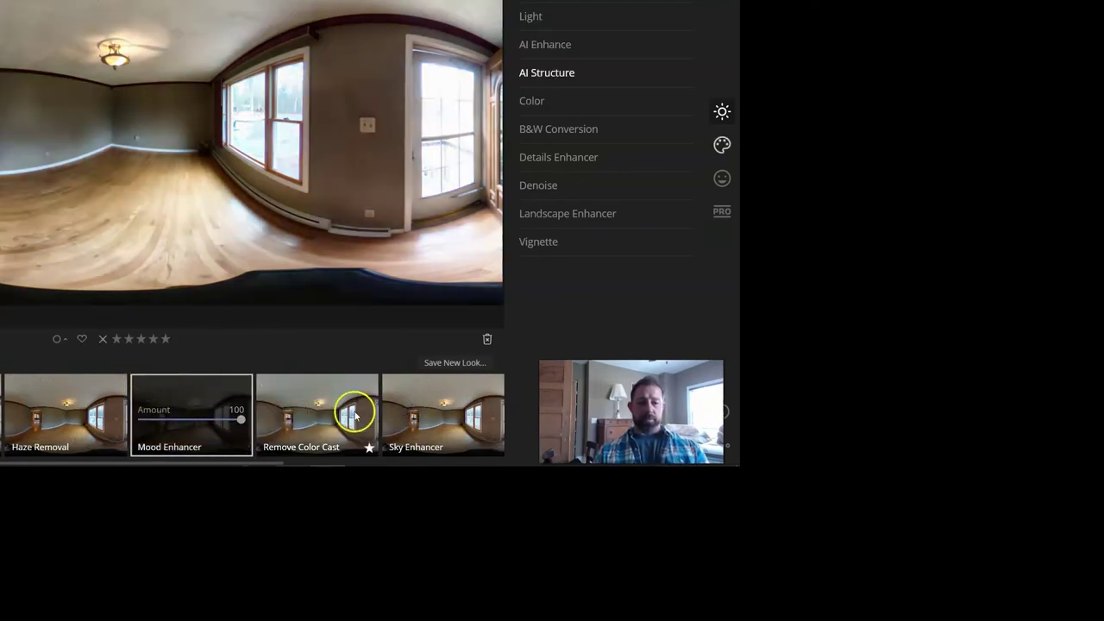
scroll(391, 417, down, 2)
click(391, 418)
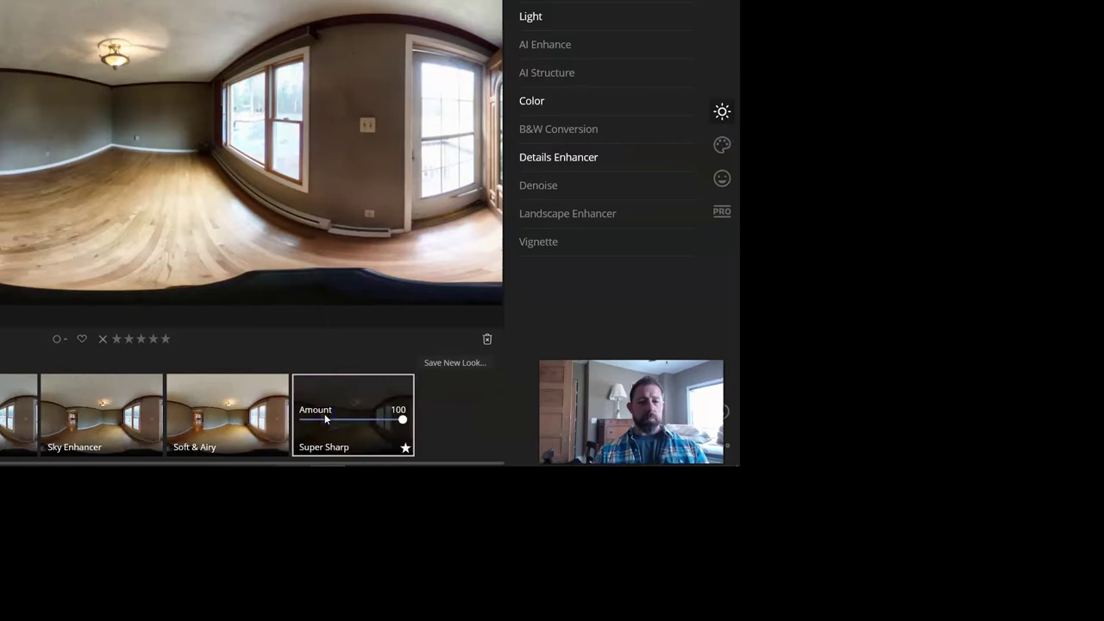
click(74, 139)
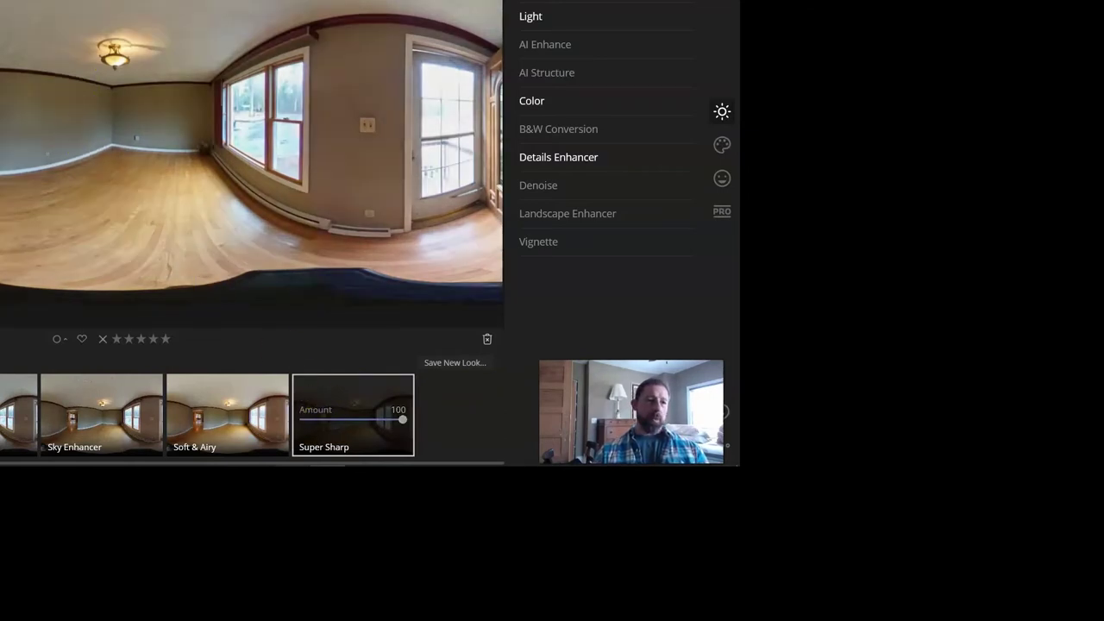
Step: Check the export settings are a full-size 5376 × 2688 JPEG at quality 100, then close them
key(ctrl+shift+e)
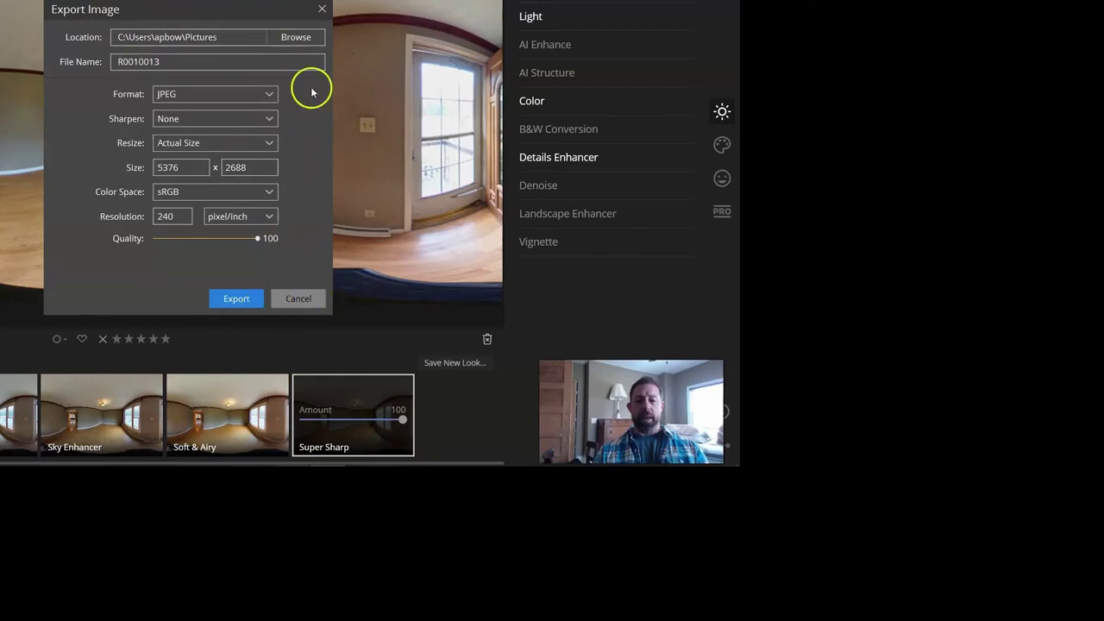
click(321, 9)
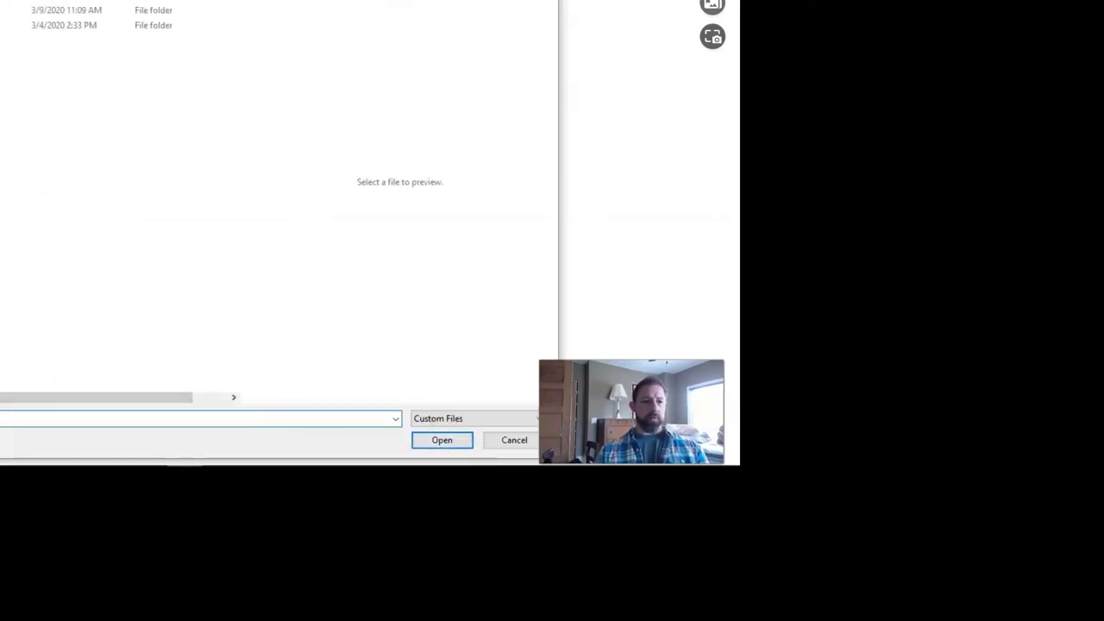
Step: Choose the sunrrom panorama file and start uploading it to the Asteroom tour
scroll(149, 172, down, 5)
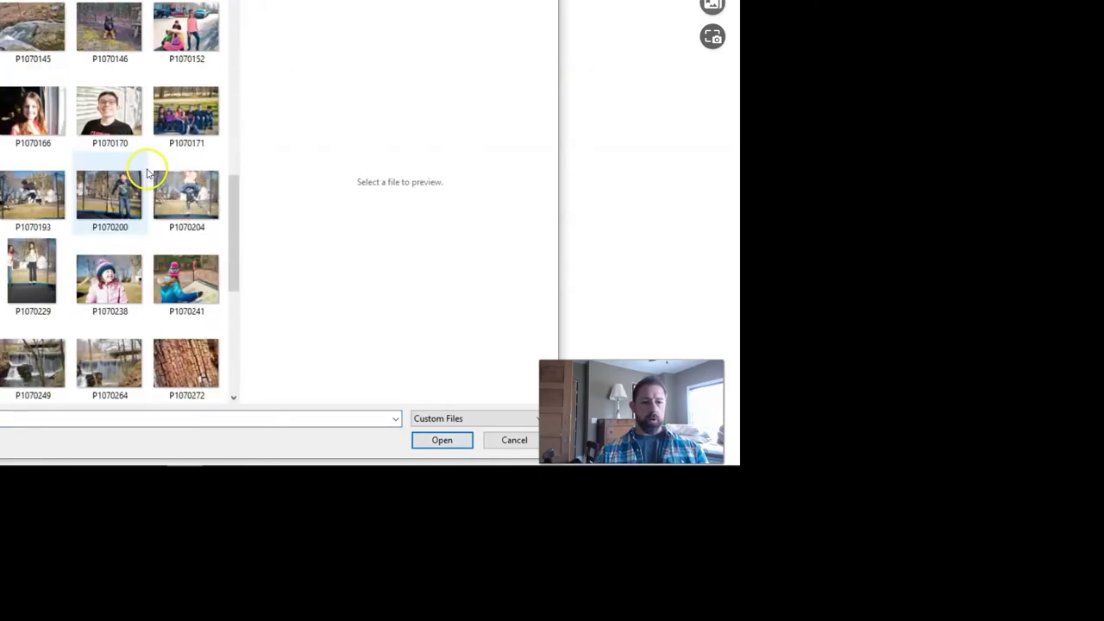
scroll(150, 173, up, 3)
scroll(151, 174, down, 8)
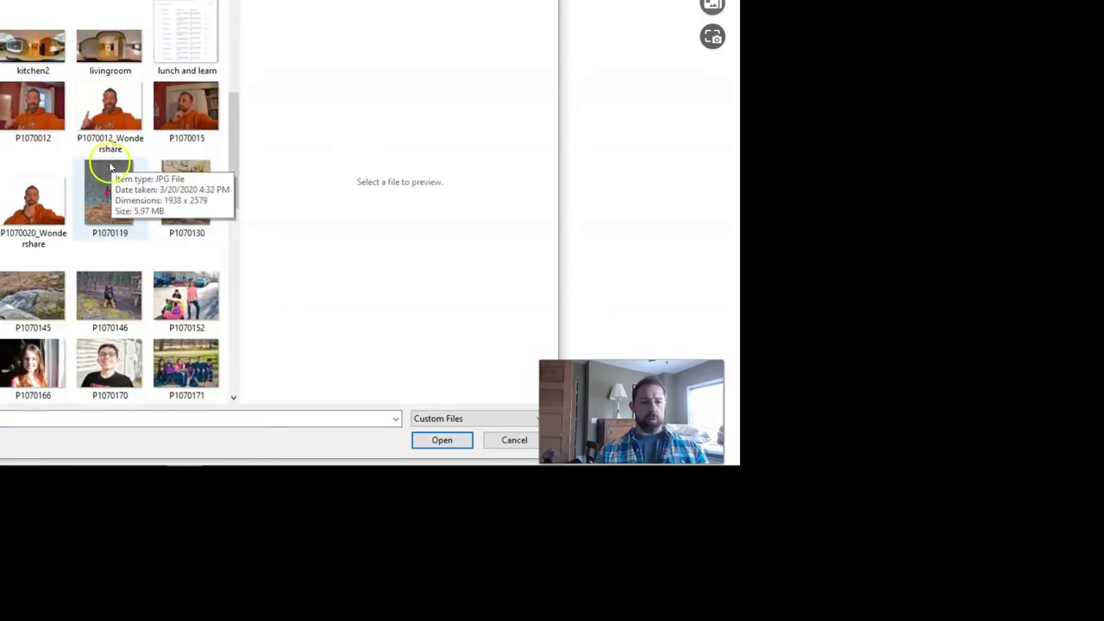
scroll(151, 174, down, 4)
click(110, 246)
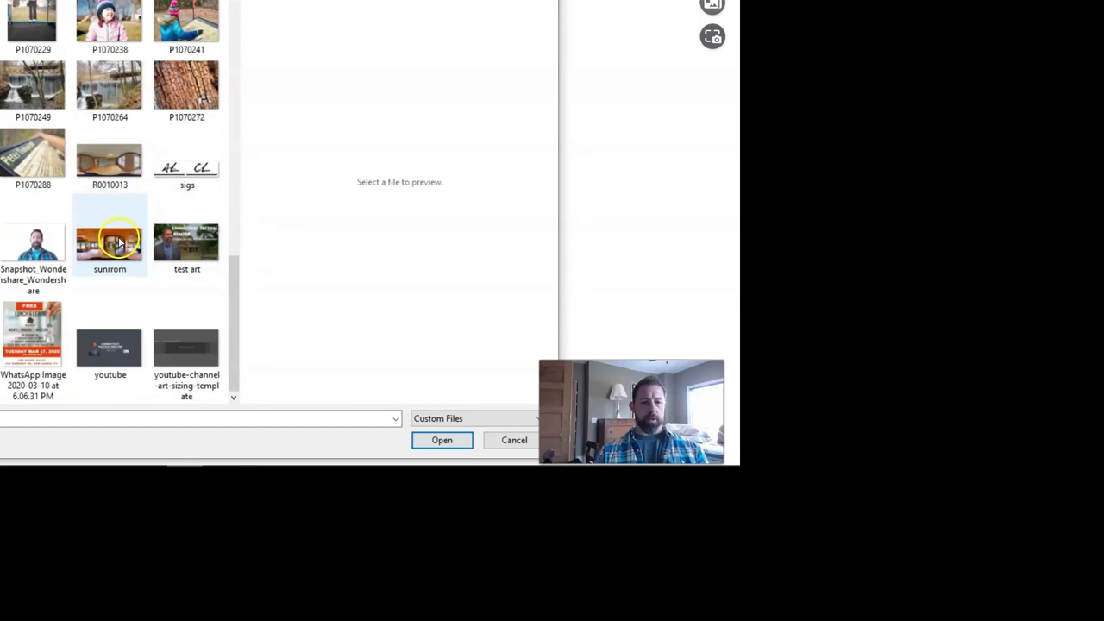
click(439, 441)
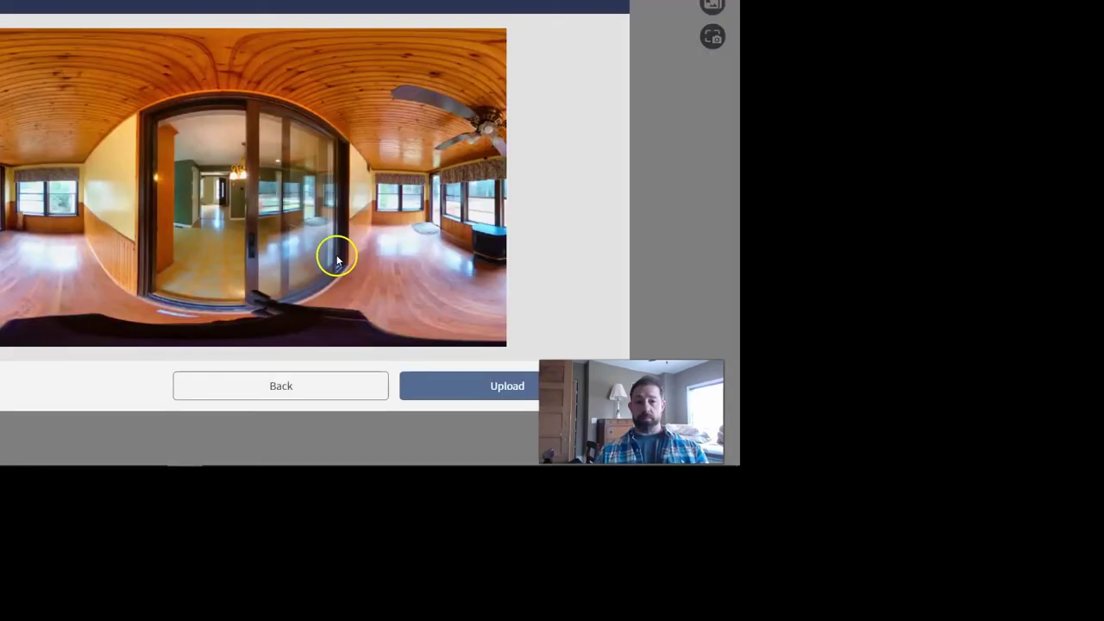
click(457, 385)
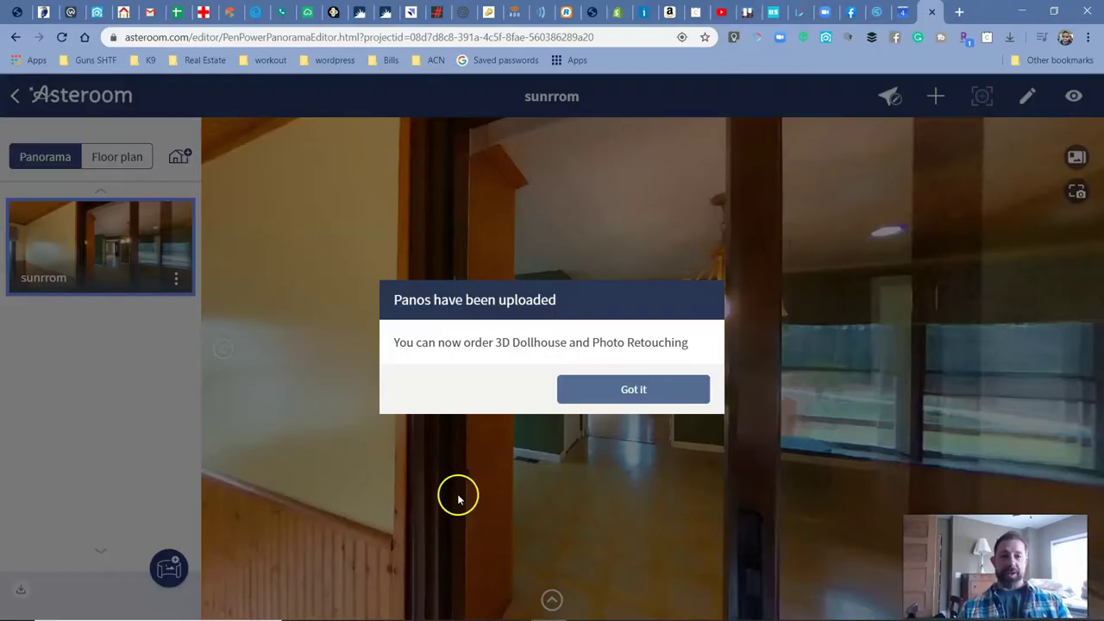
Step: Dismiss the upload notice and purchase offer, then look around the sunrrom panorama's door and windows
click(595, 395)
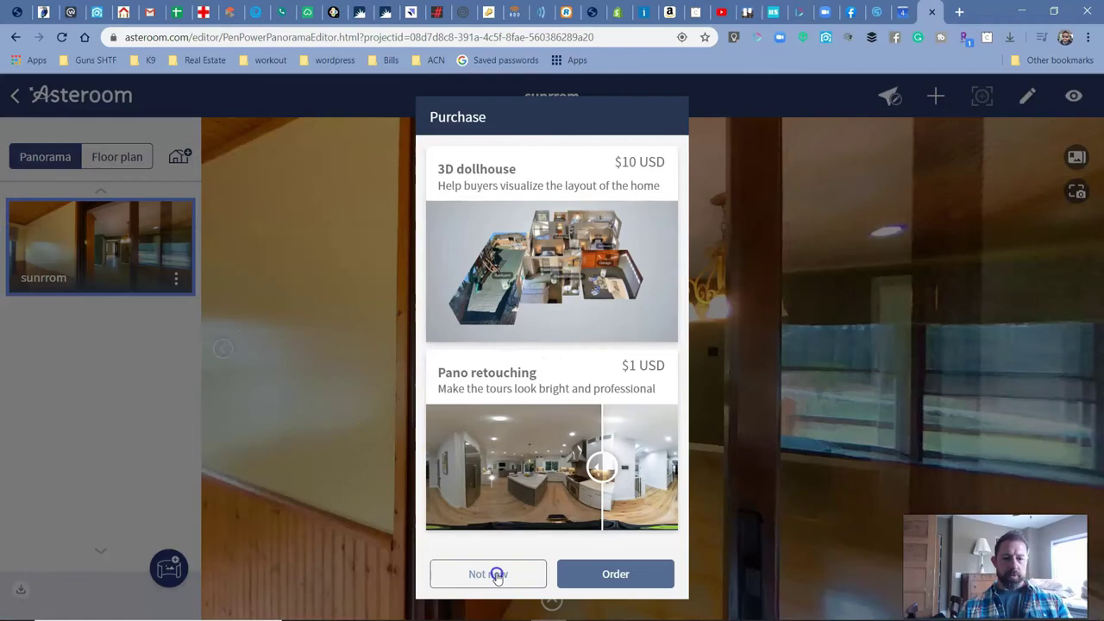
click(497, 573)
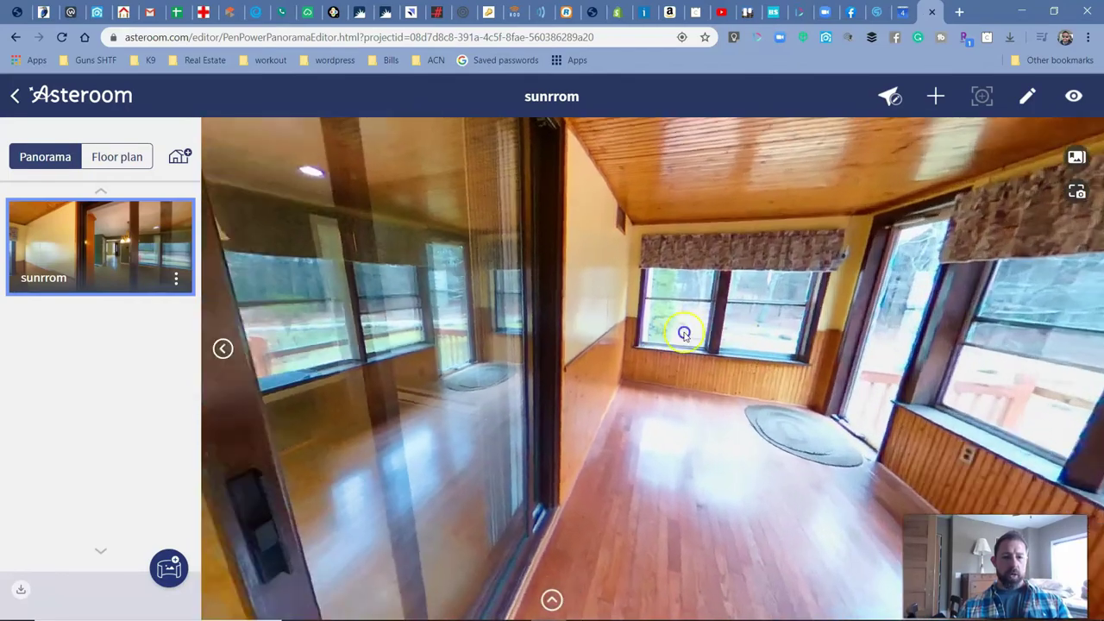
drag(683, 333, 594, 81)
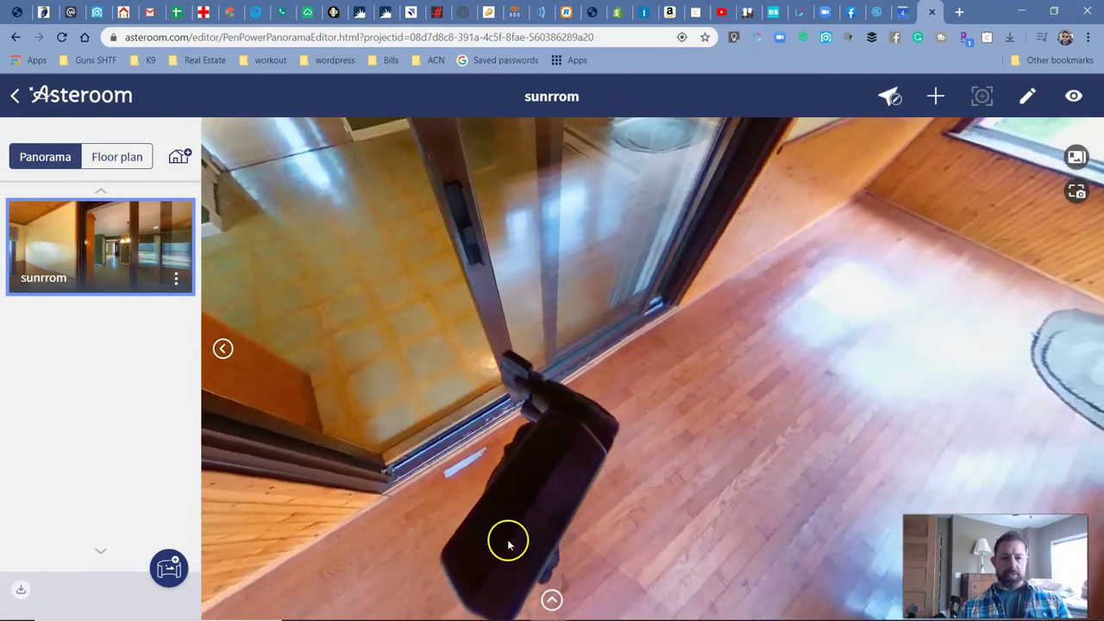
drag(675, 397, 389, 406)
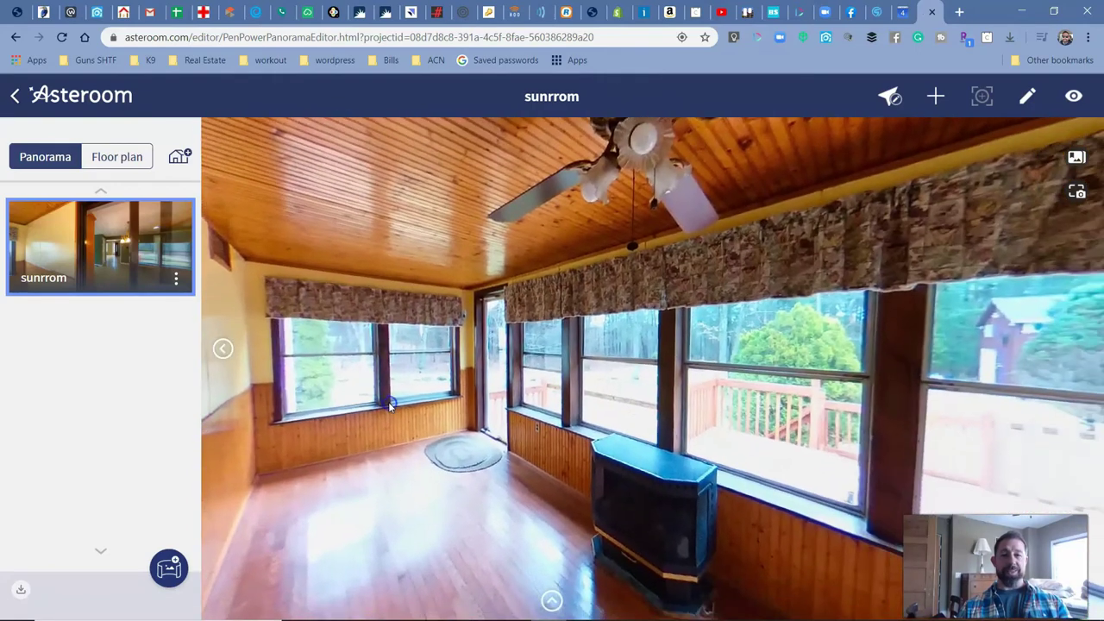
click(519, 360)
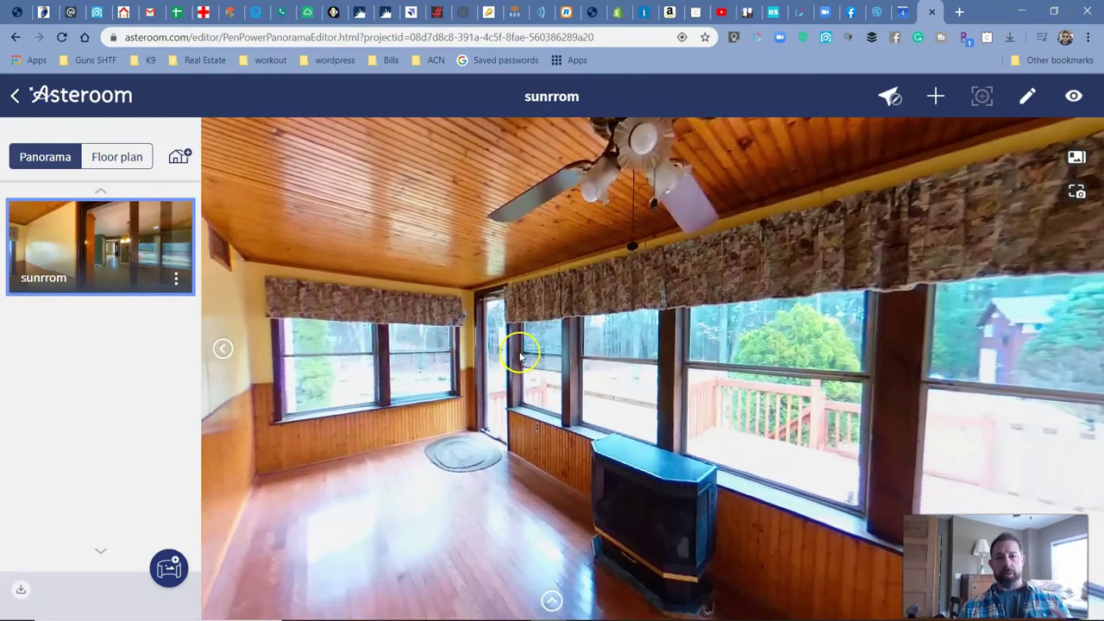
drag(522, 360, 345, 343)
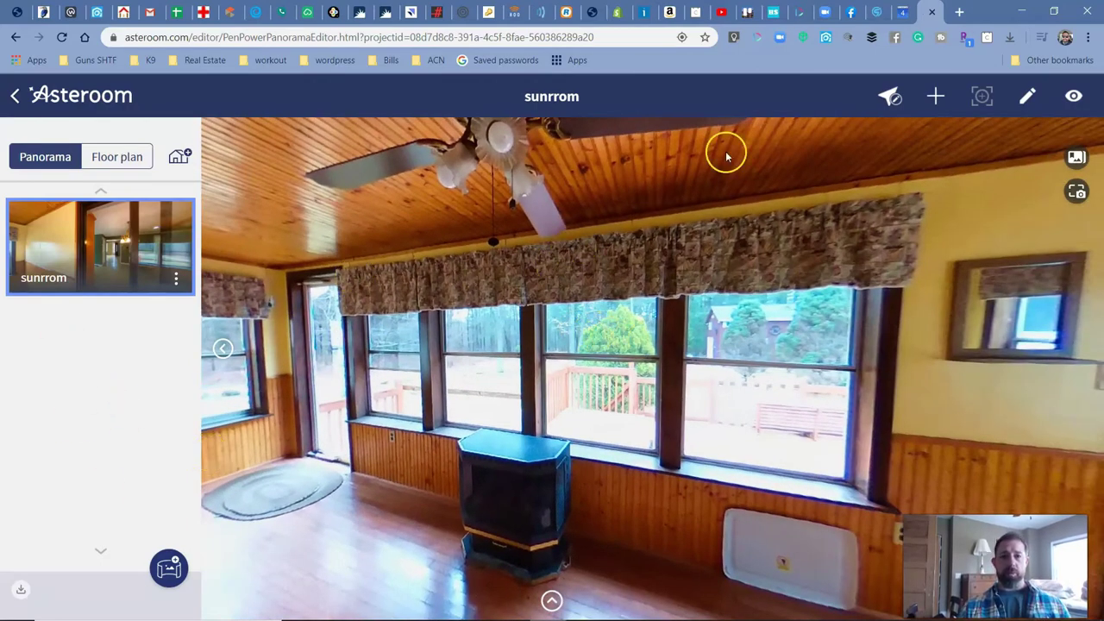
Step: Minimize the browser and bring Luminar 4 back with R0010013.JPG on screen
click(1021, 17)
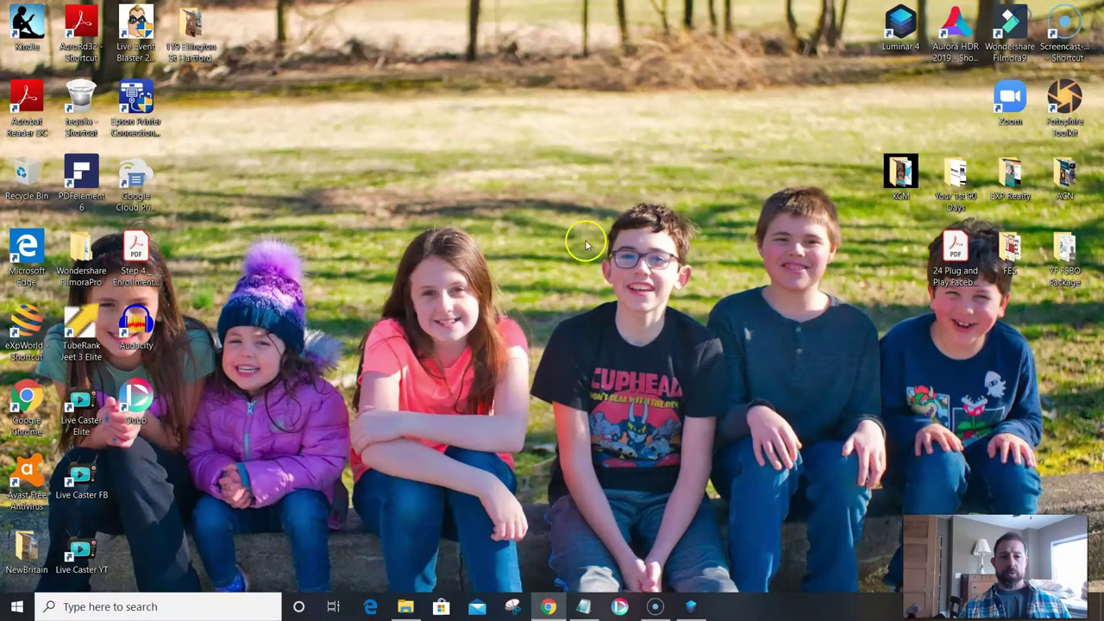
click(689, 603)
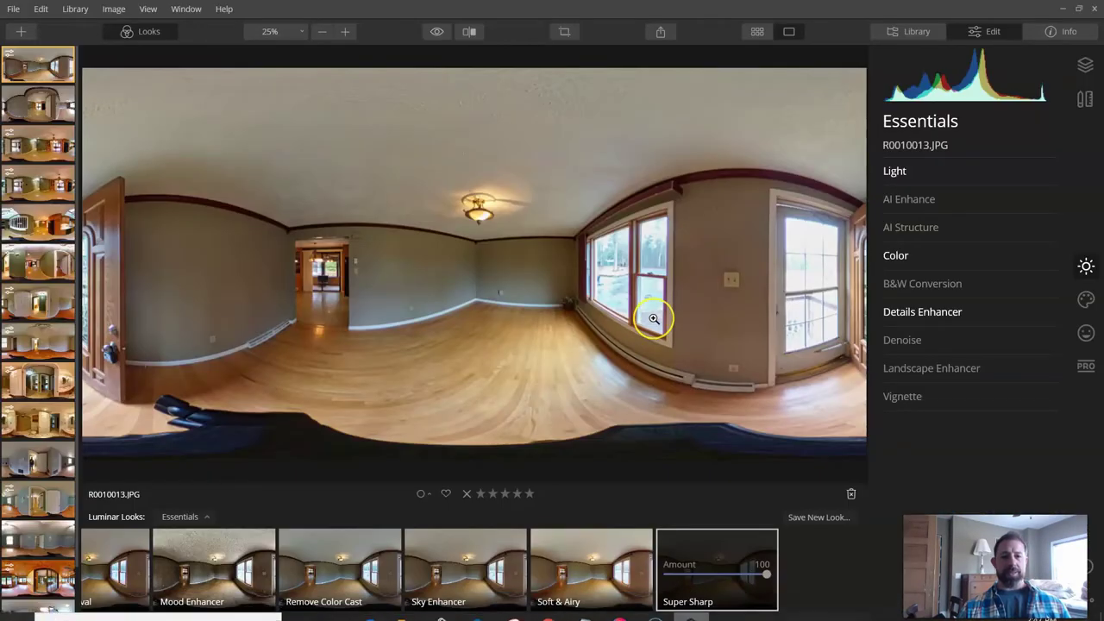